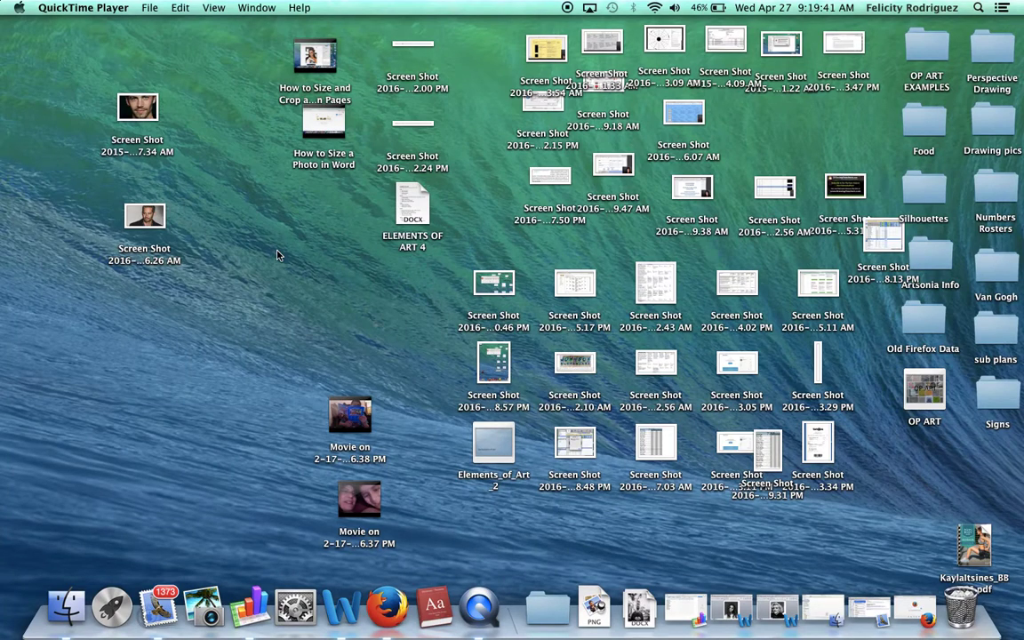
Step: Bring Word forward and create a new blank document, Document2, from the File menu
left_click(342, 607)
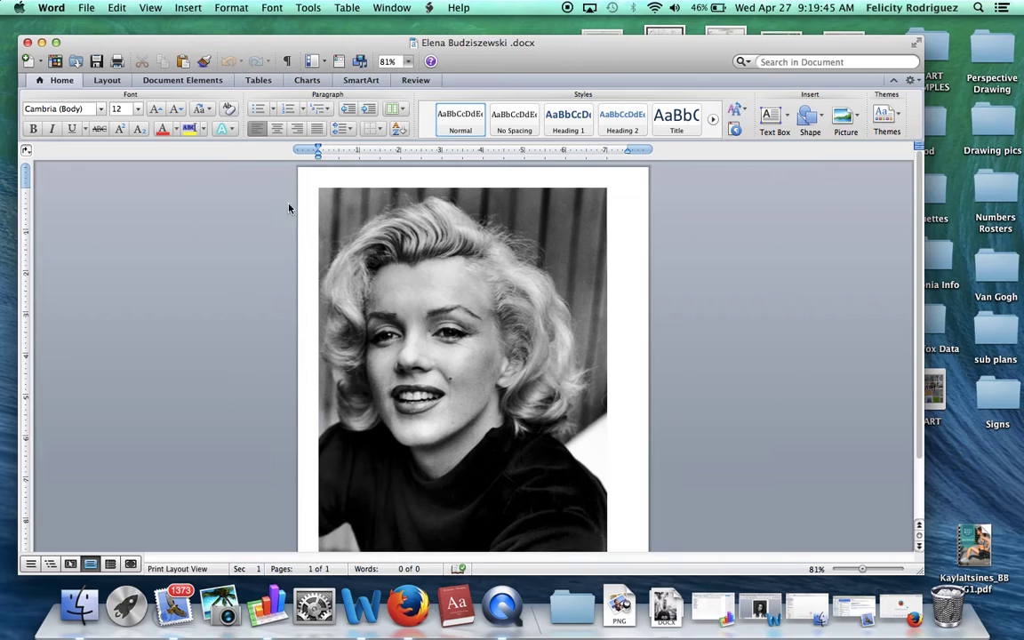
left_click(86, 8)
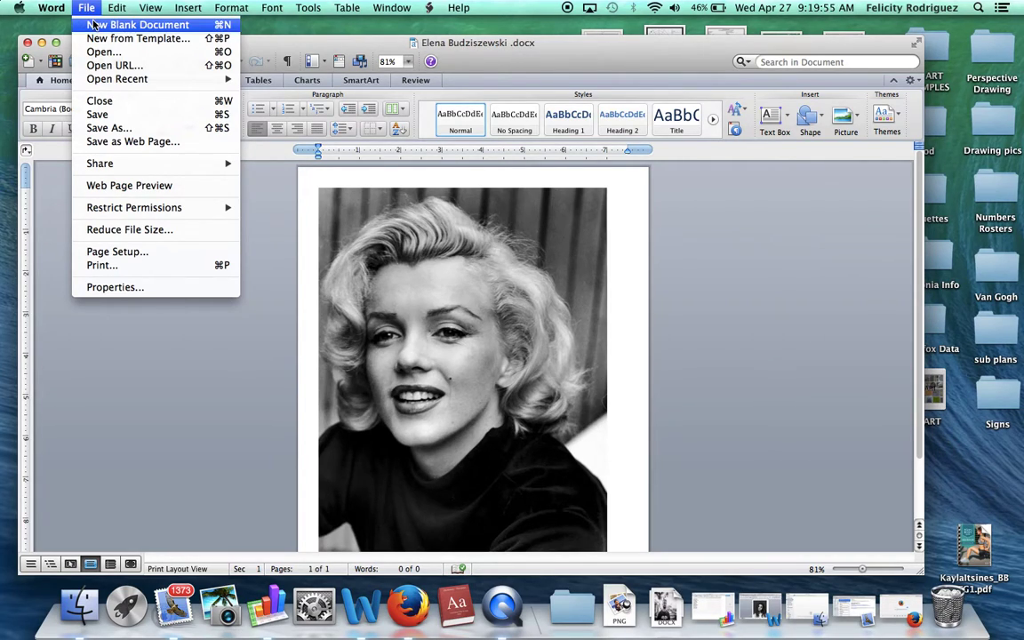
left_click(93, 24)
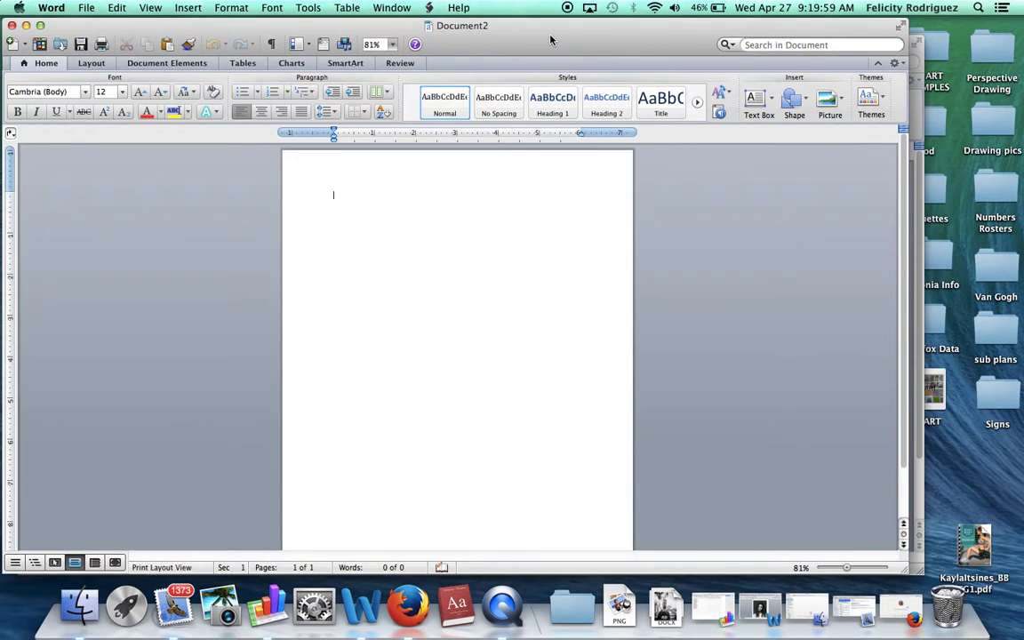
Step: Minimize the older window and drag the face screenshot from the desktop into Document2
left_click_drag(550, 40, 685, 32)
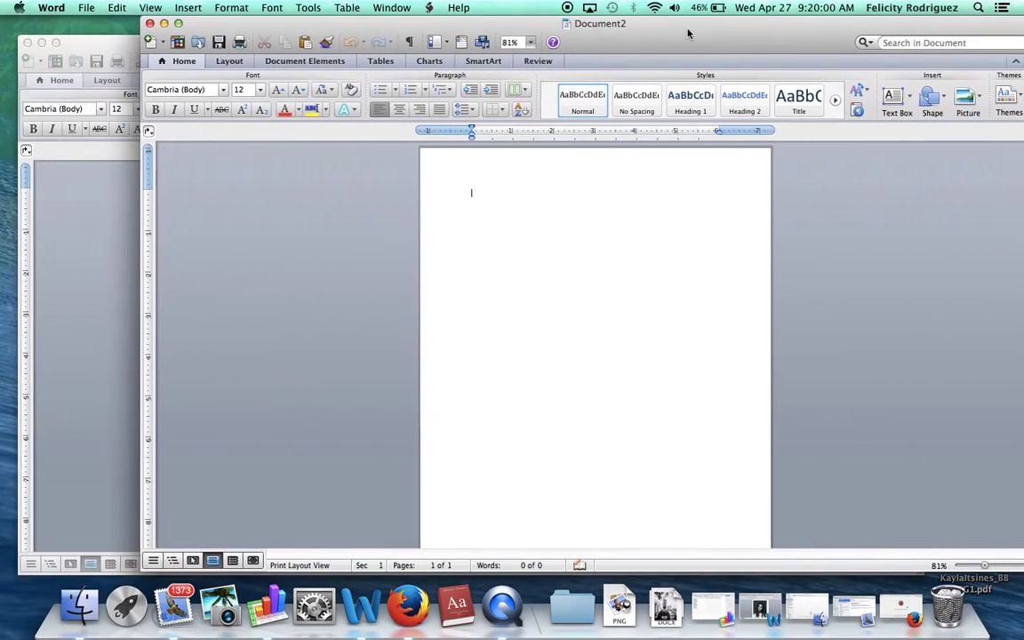
left_click(42, 43)
left_click_drag(178, 39, 156, 39)
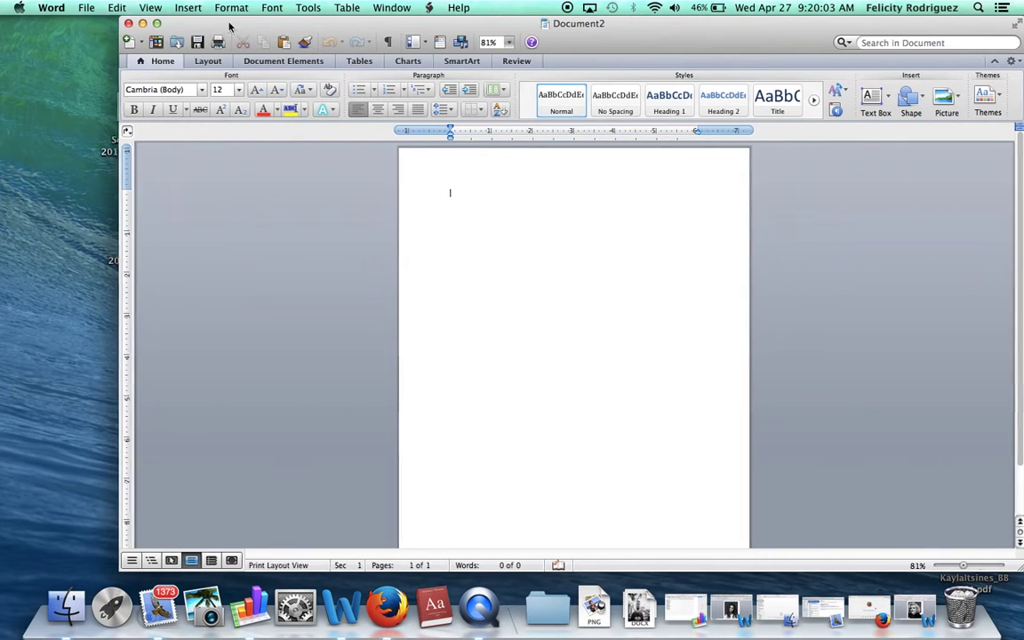
left_click_drag(229, 27, 414, 27)
left_click_drag(137, 107, 622, 246)
left_click_drag(847, 39, 607, 40)
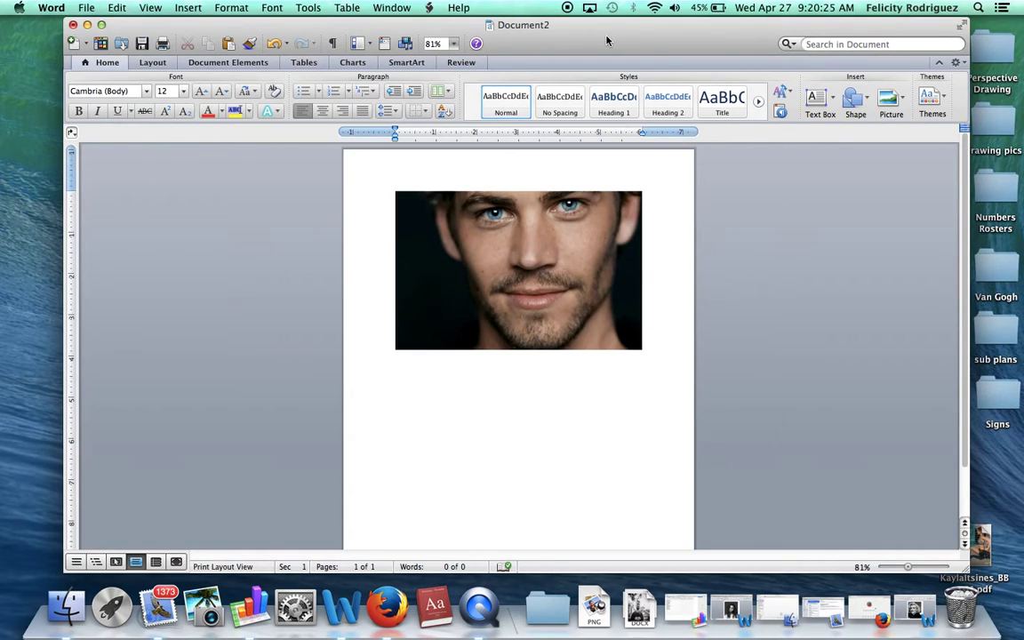
Step: Set the page to Landscape with Narrow 0.5-inch margins, then select the face photo
left_click(153, 62)
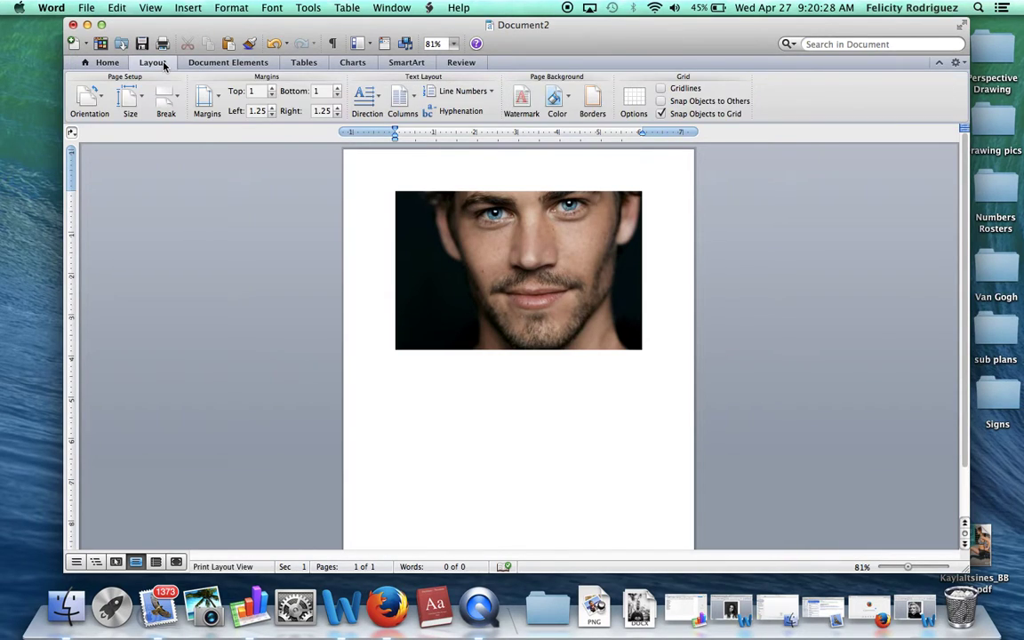
left_click(90, 112)
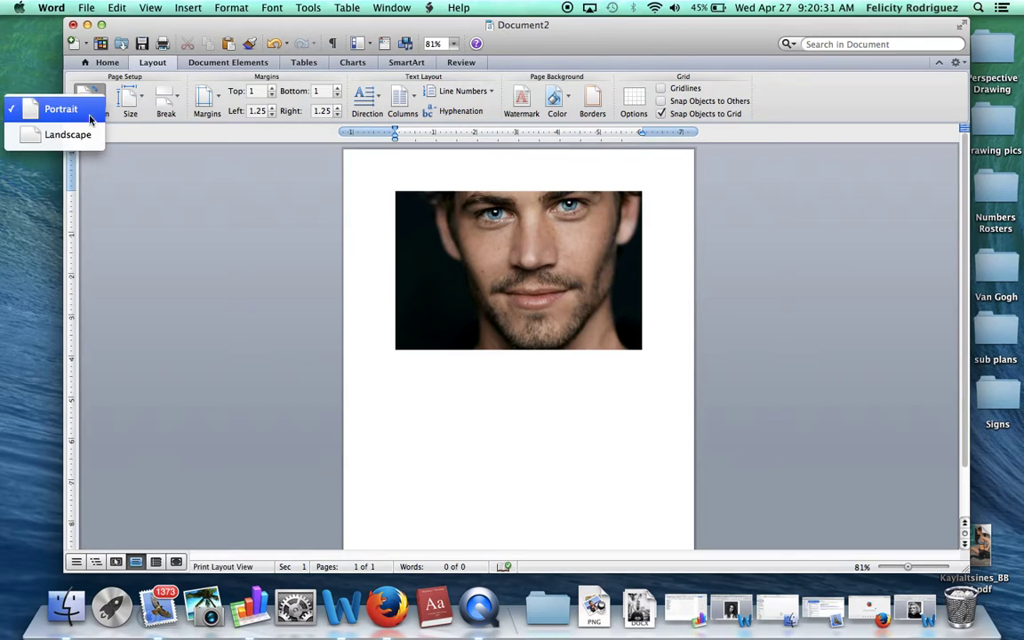
left_click(67, 135)
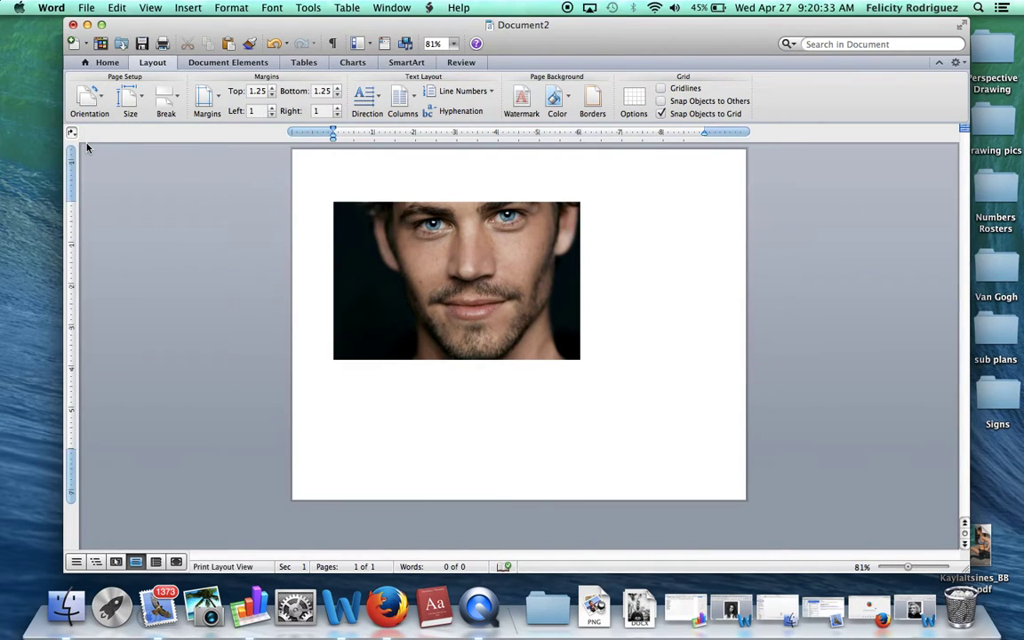
left_click(205, 100)
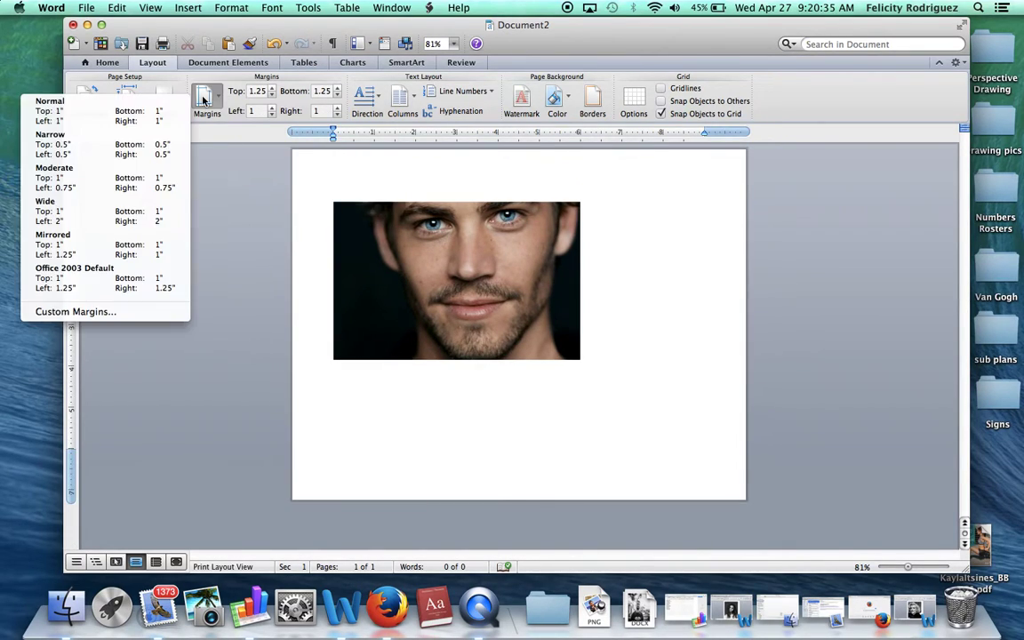
left_click(128, 159)
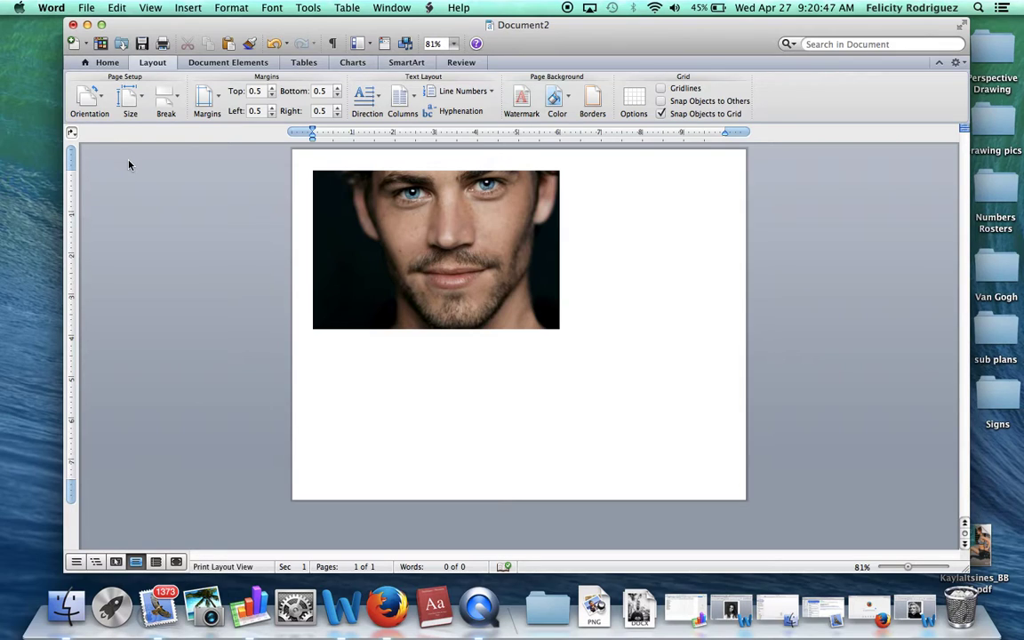
left_click(908, 569)
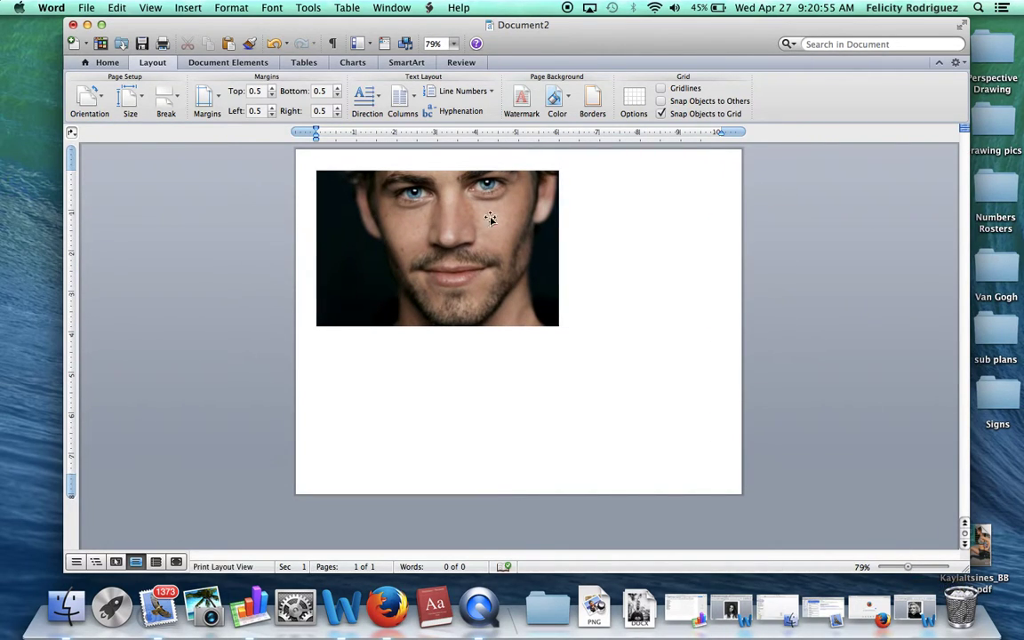
left_click(470, 245)
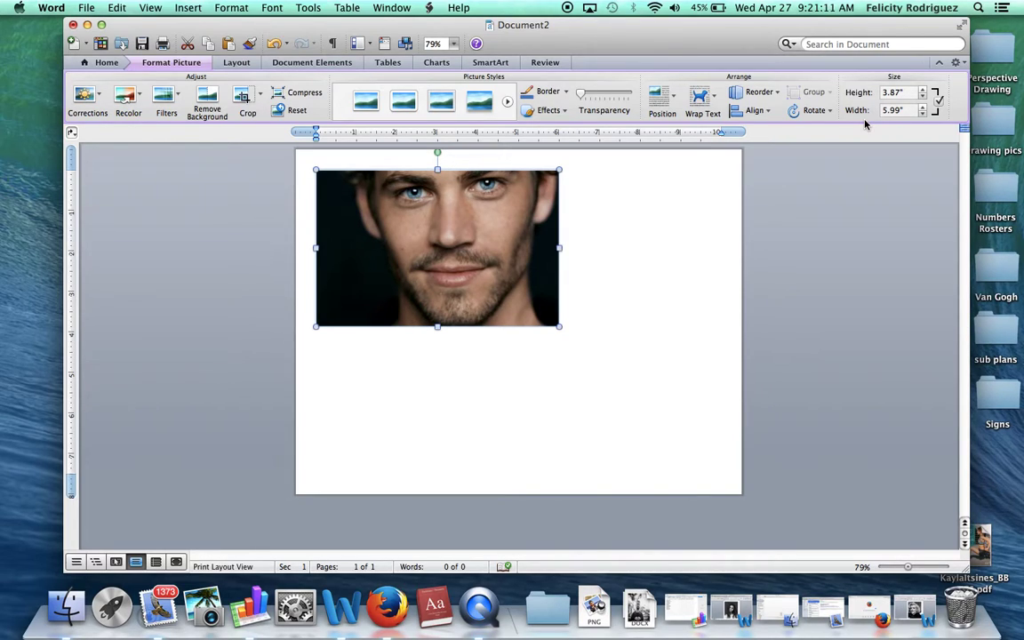
Step: Resize the photo with width 9.0 and height 7.0 inches, ending at 7 by 10.85 inches
left_click(914, 111)
key("BackSpace")
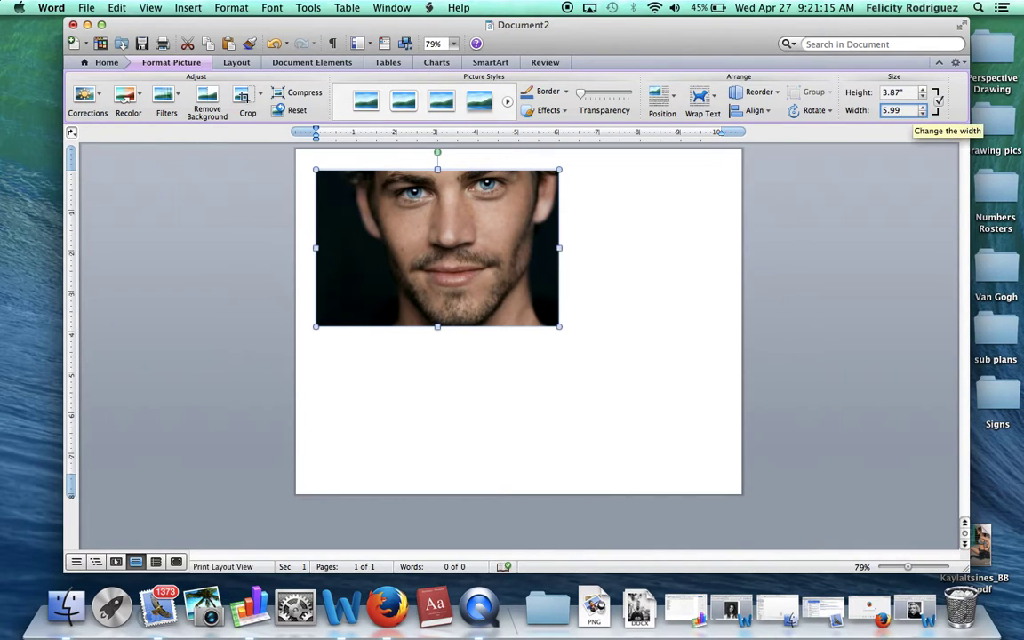
key("BackSpace")
key("BackSpace")
key("BackSpace")
key("BackSpace")
type("9")
type(".0")
key("Return")
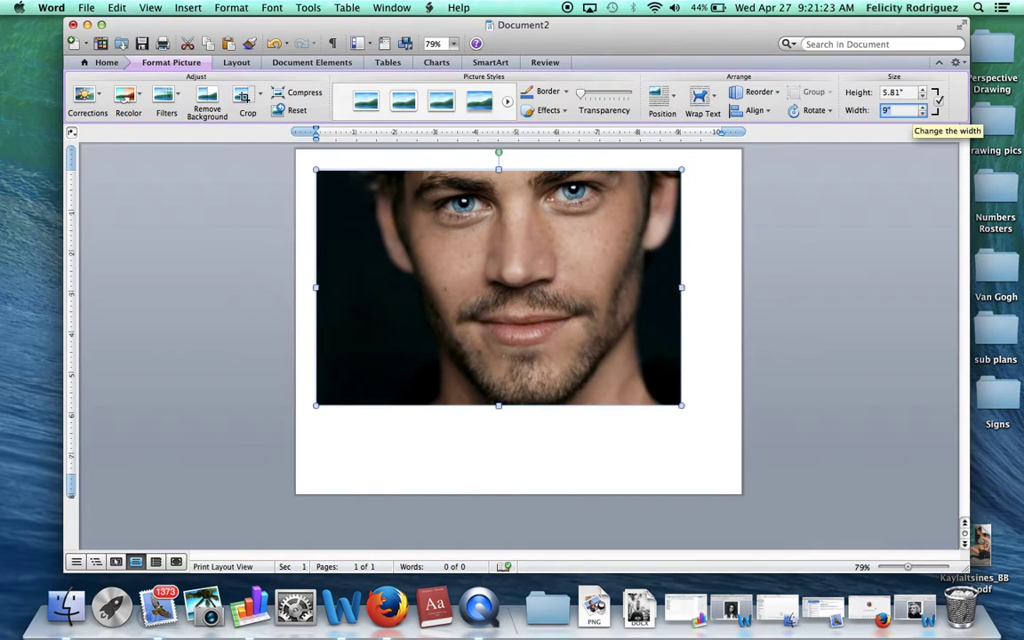
left_click(911, 94)
key("BackSpace")
key("BackSpace")
key("BackSpace")
key("BackSpace")
key("BackSpace")
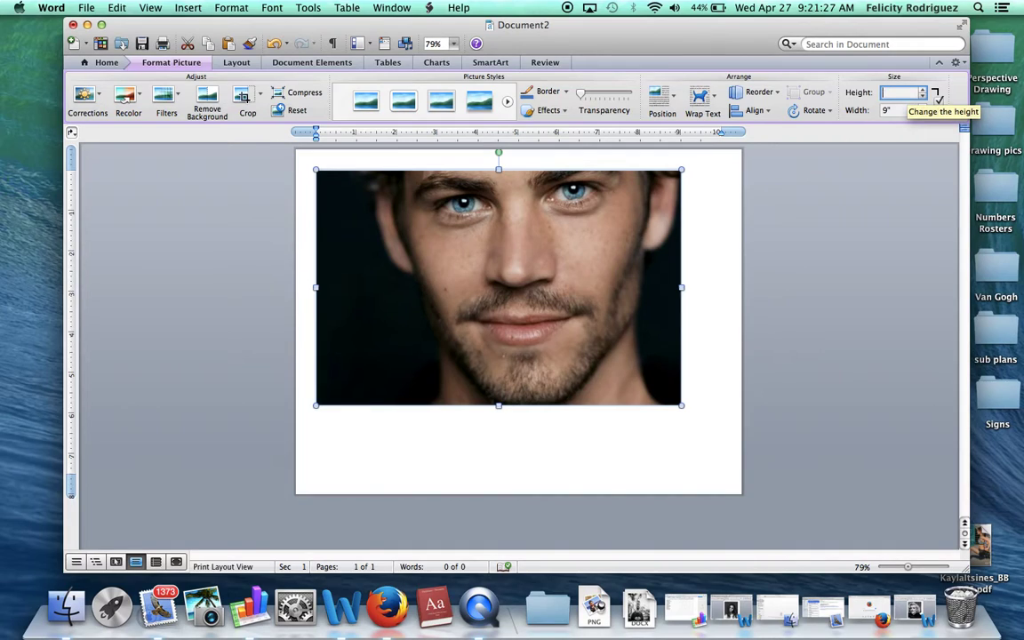
type("7.0")
key("Return")
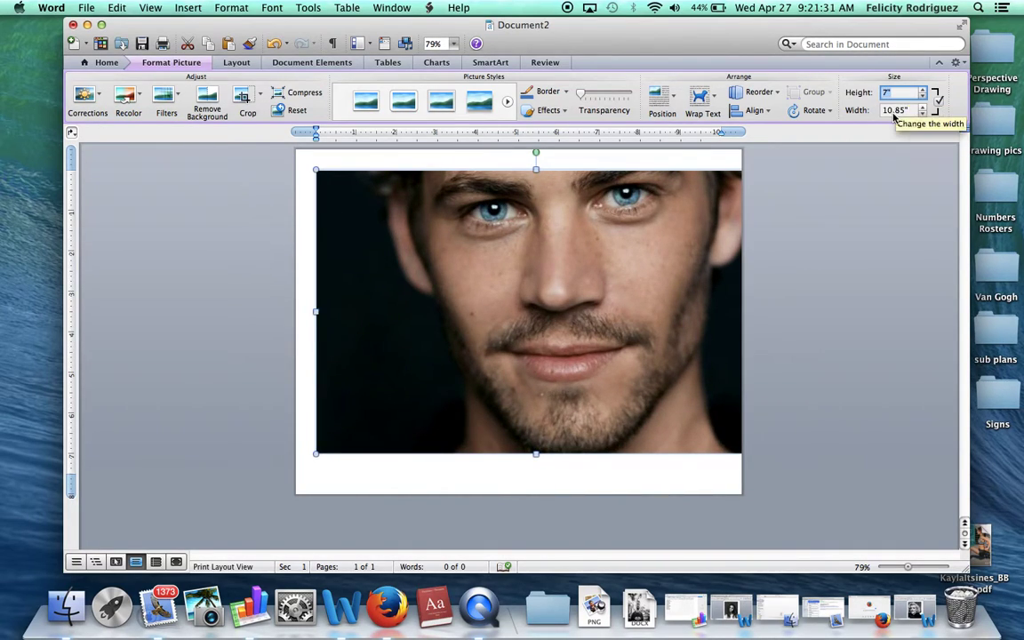
Step: Crop the photo's left side and centre the face, leaving it 7 by 9.01 inches
left_click(242, 98)
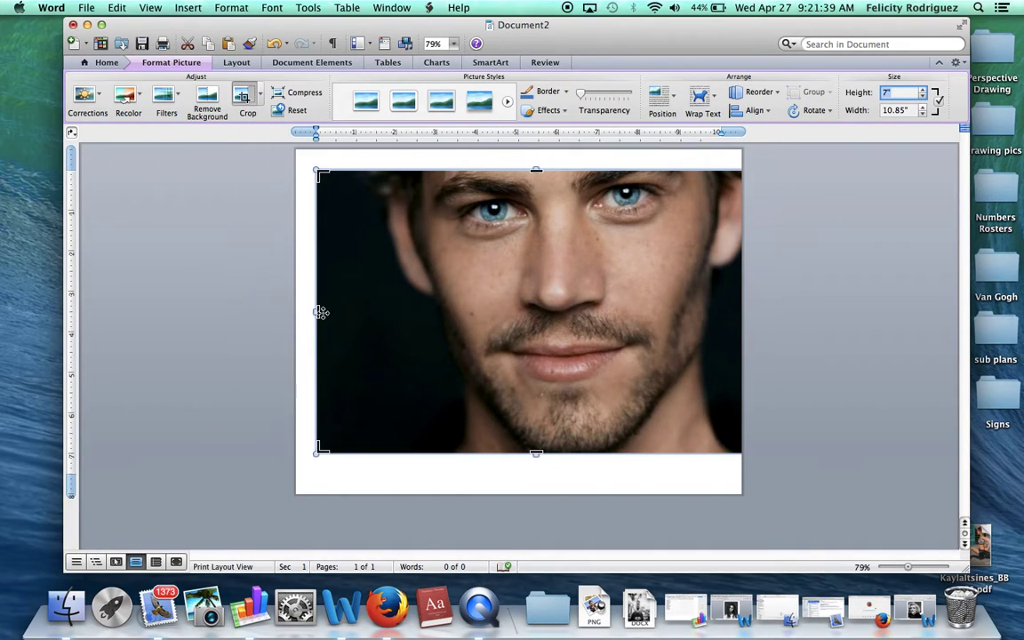
key("Return")
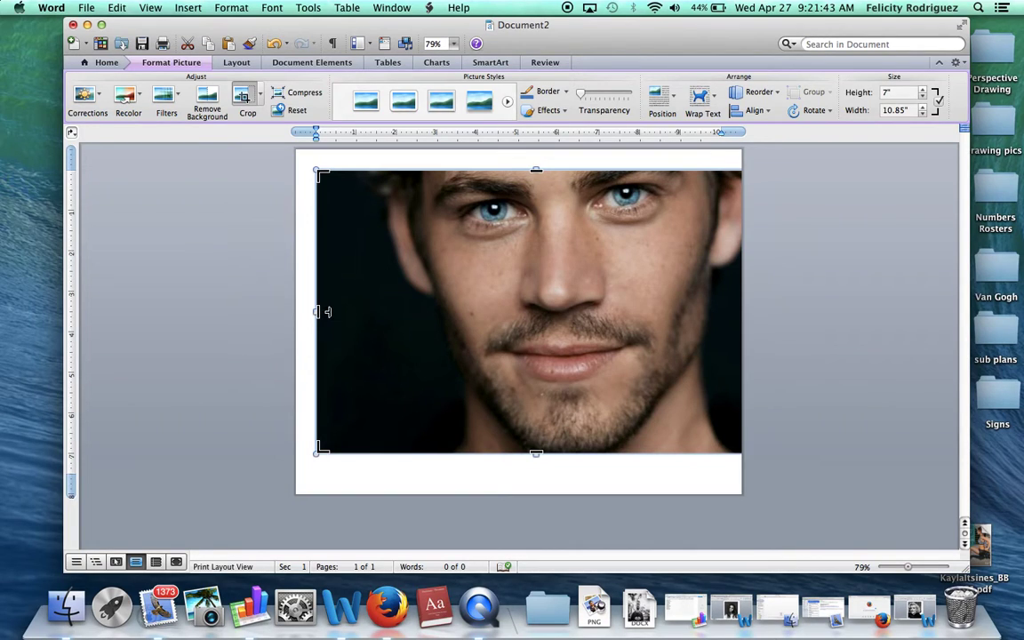
left_click_drag(315, 311, 326, 313)
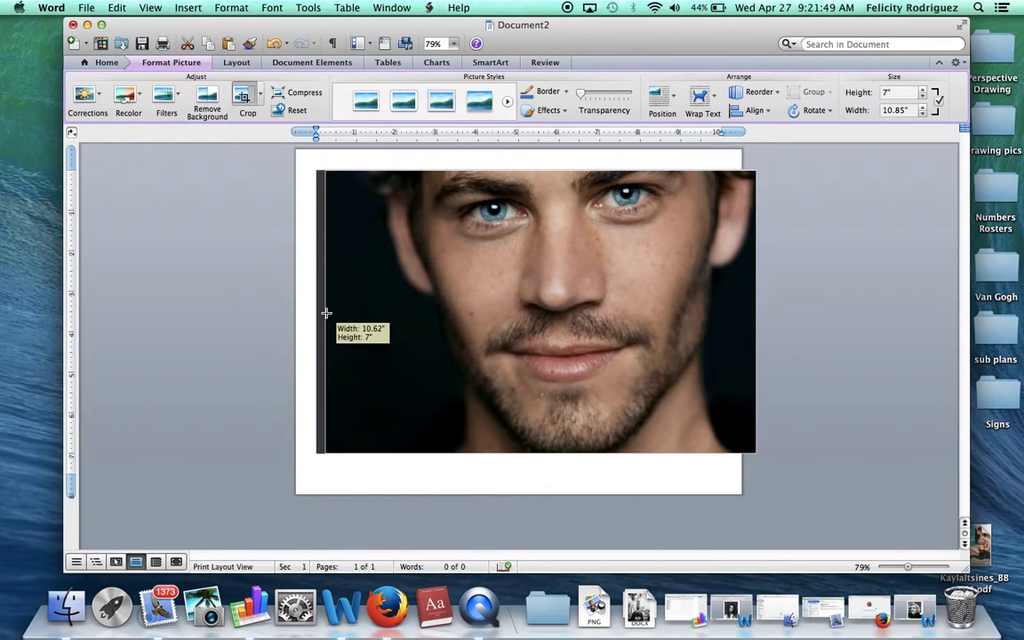
left_click_drag(327, 312, 391, 313)
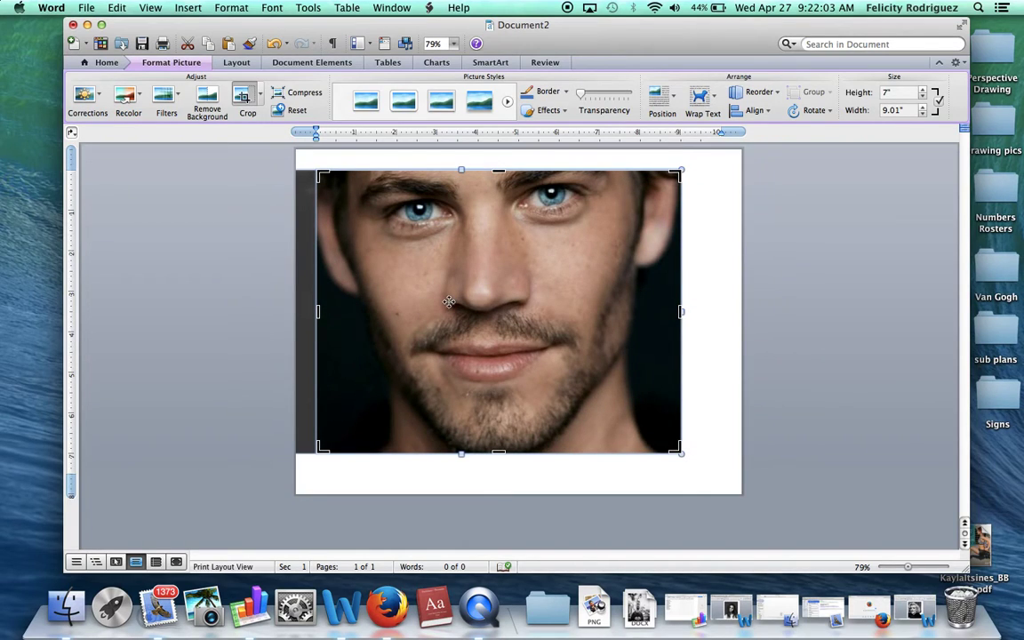
mouse_move(504, 293)
left_mouse_down()
mouse_move(532, 295)
mouse_move(517, 235)
mouse_move(515, 325)
mouse_move(514, 274)
mouse_move(519, 291)
left_mouse_up()
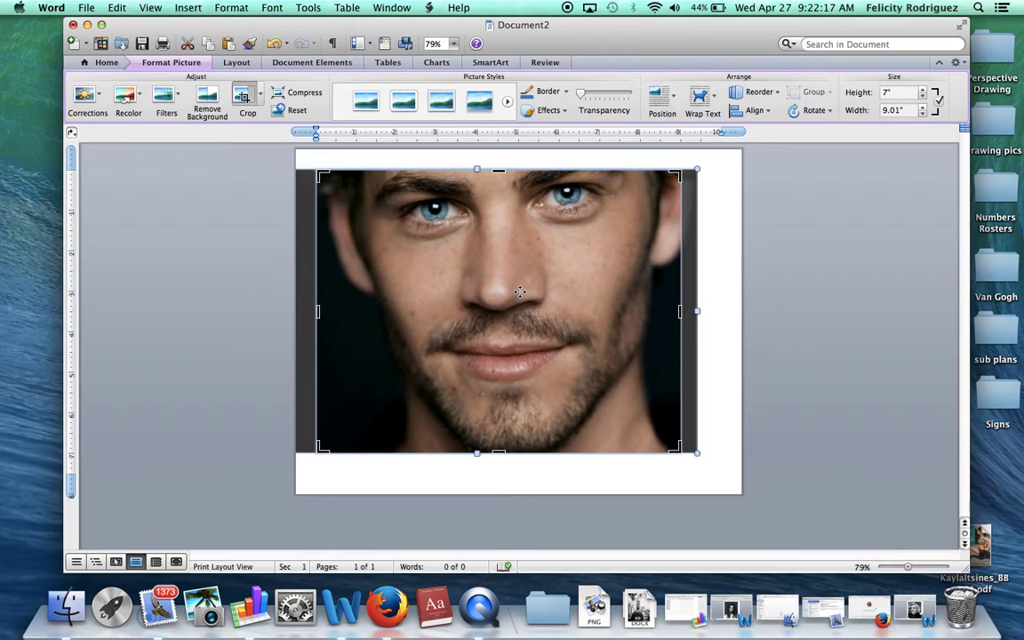
left_click(851, 274)
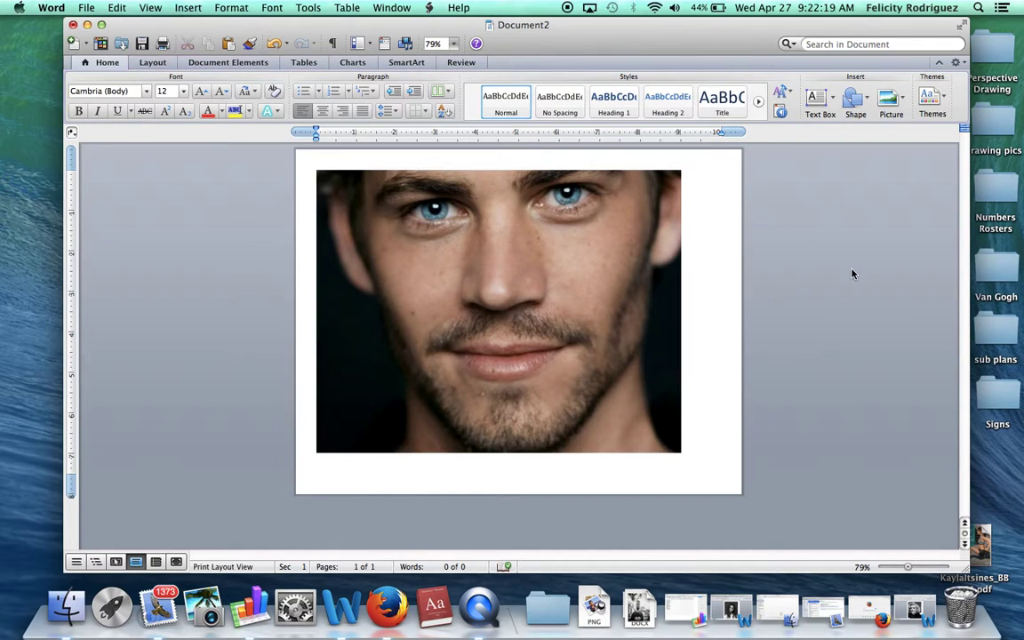
left_click(521, 338)
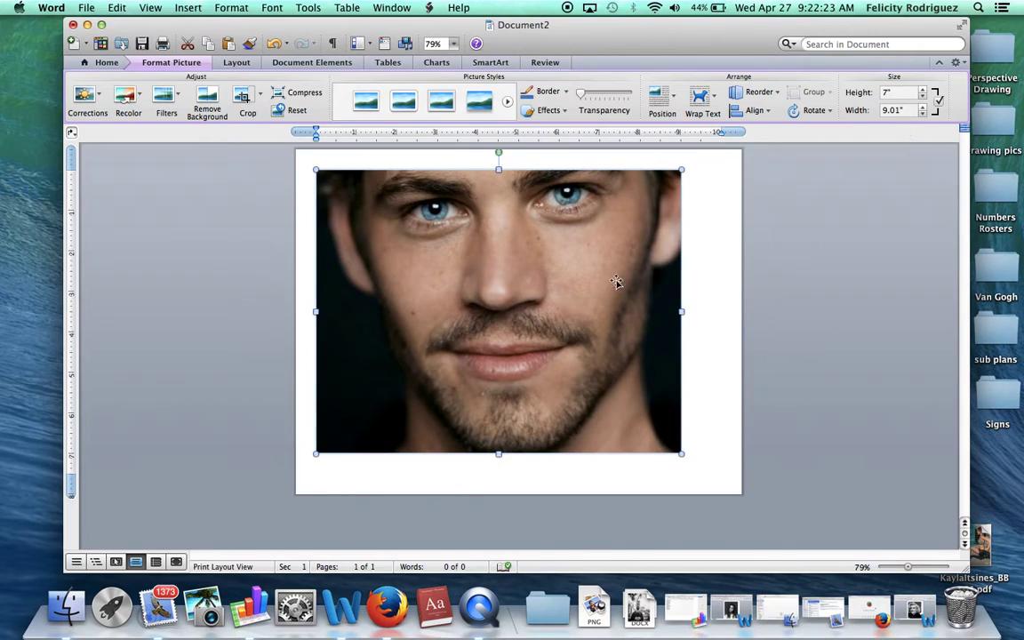
left_click(845, 290)
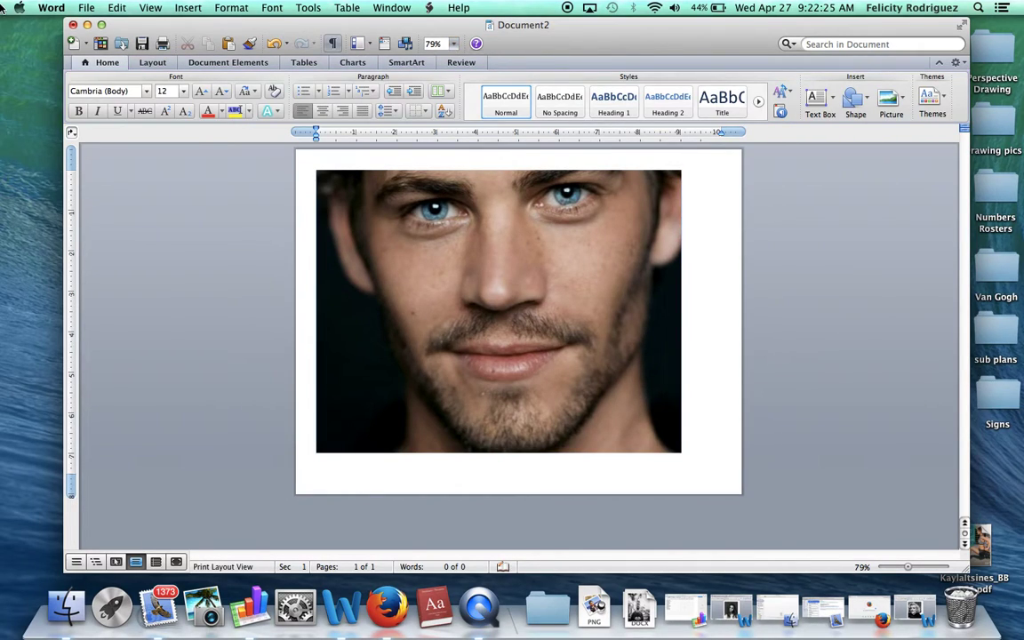
left_click(89, 7)
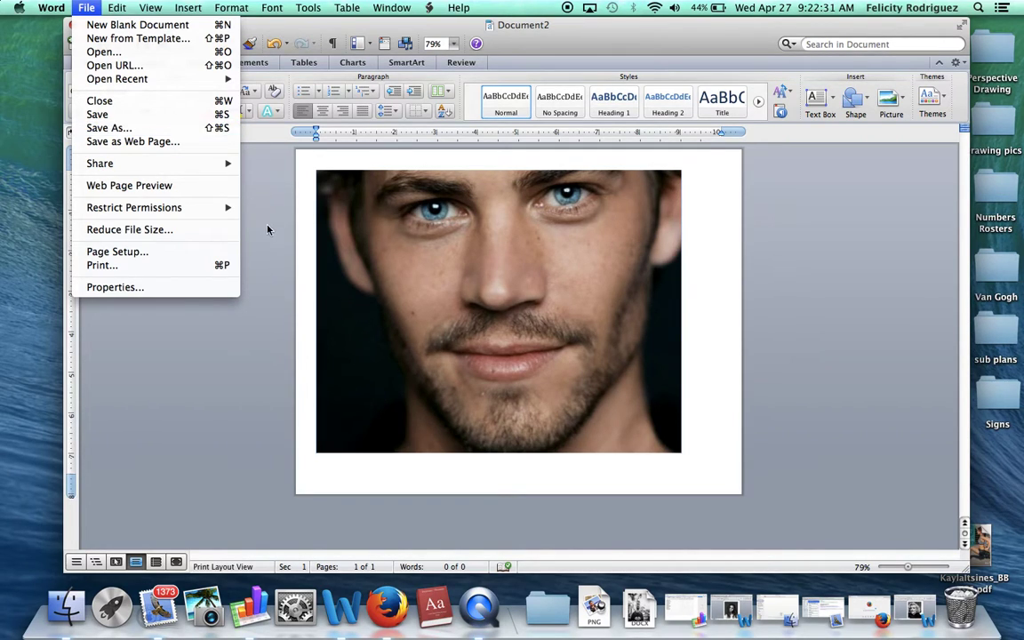
left_click(241, 203)
left_click(527, 244)
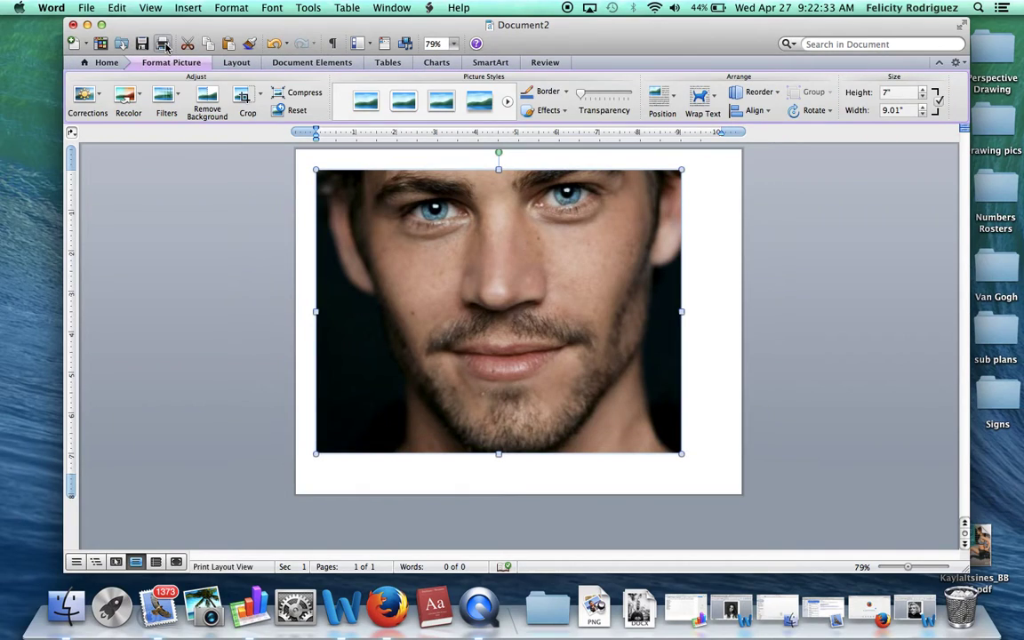
left_click(111, 64)
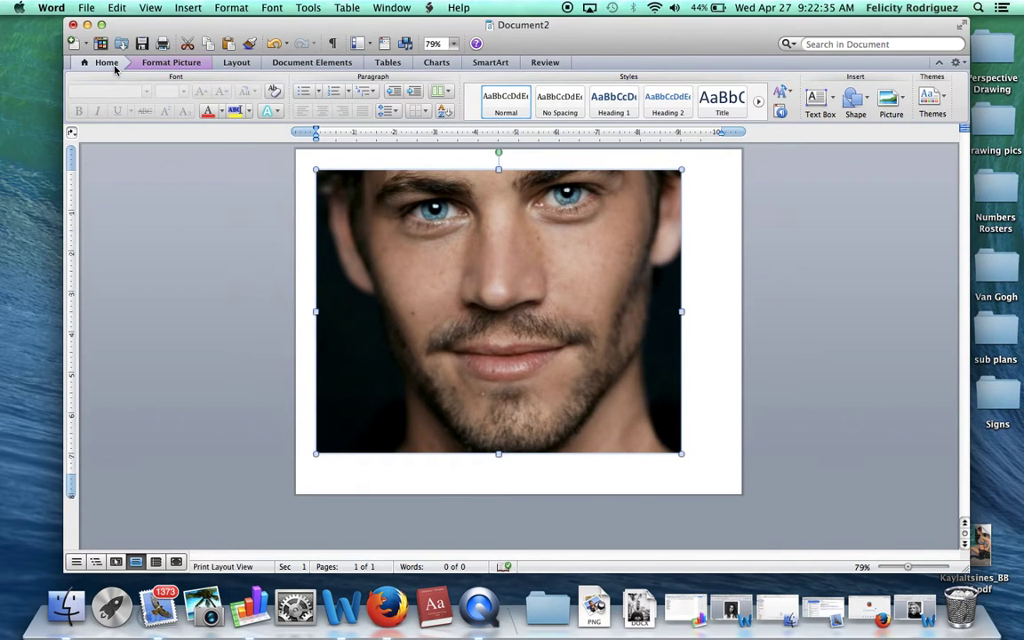
Step: Switch the page orientation to Portrait
left_click(243, 64)
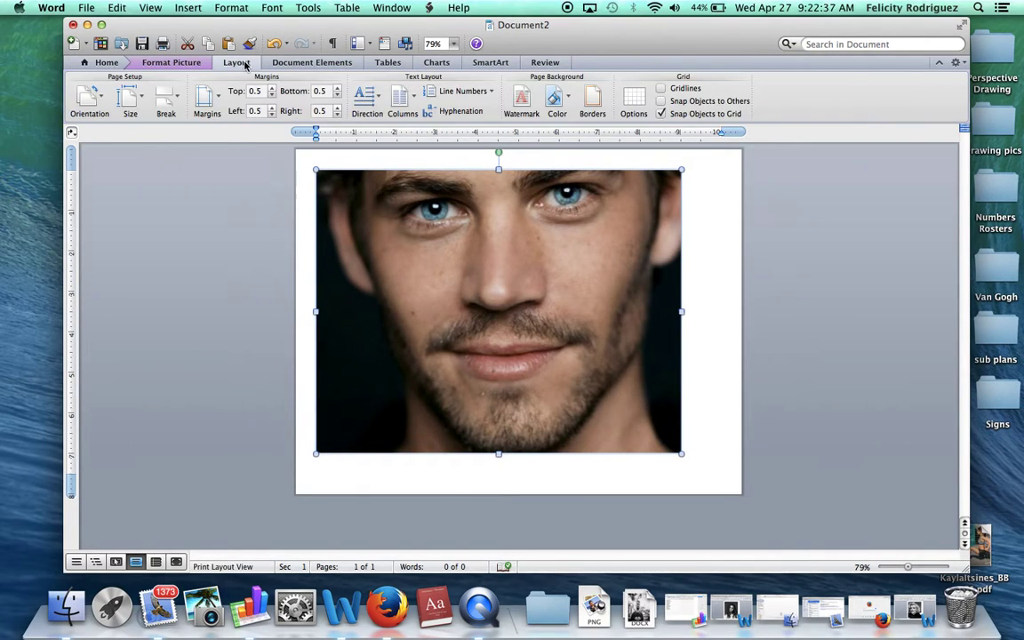
left_click(87, 98)
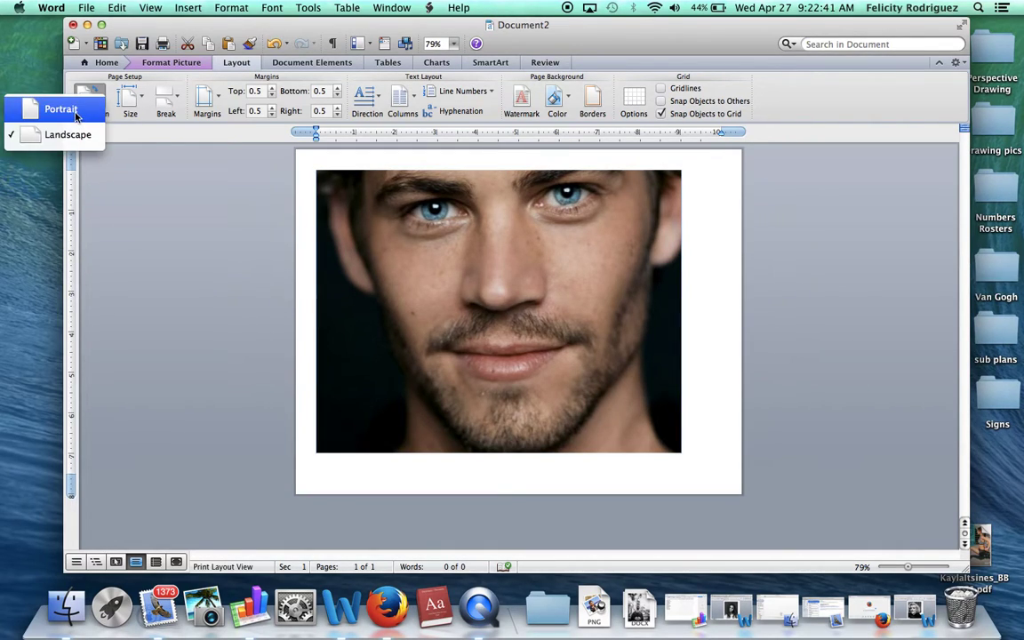
left_click(76, 114)
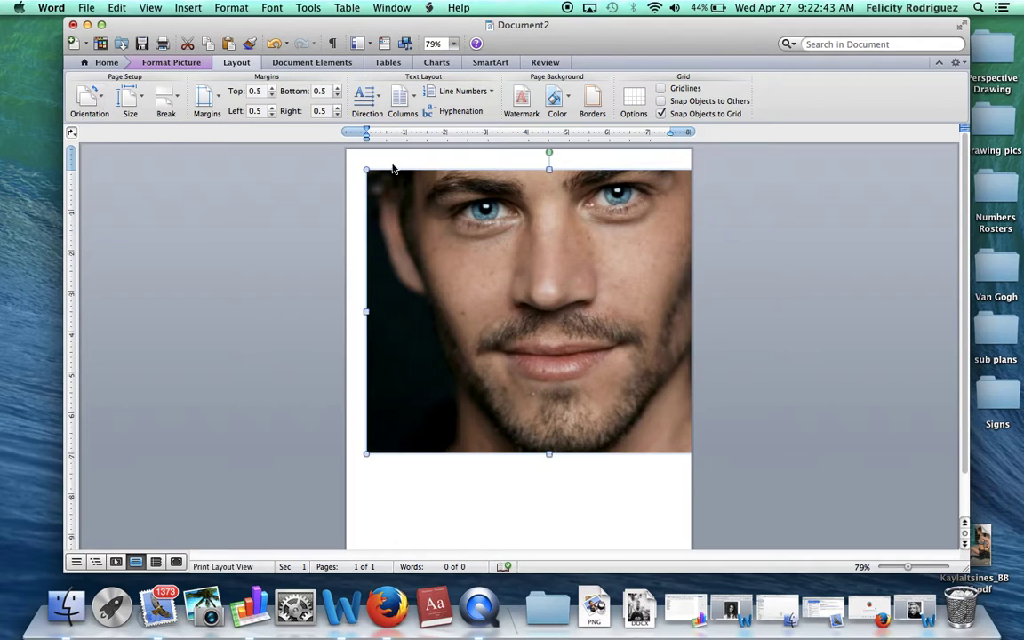
Step: Enlarge the face photo to 9 inches high, about 11.58 inches wide
left_click(525, 270)
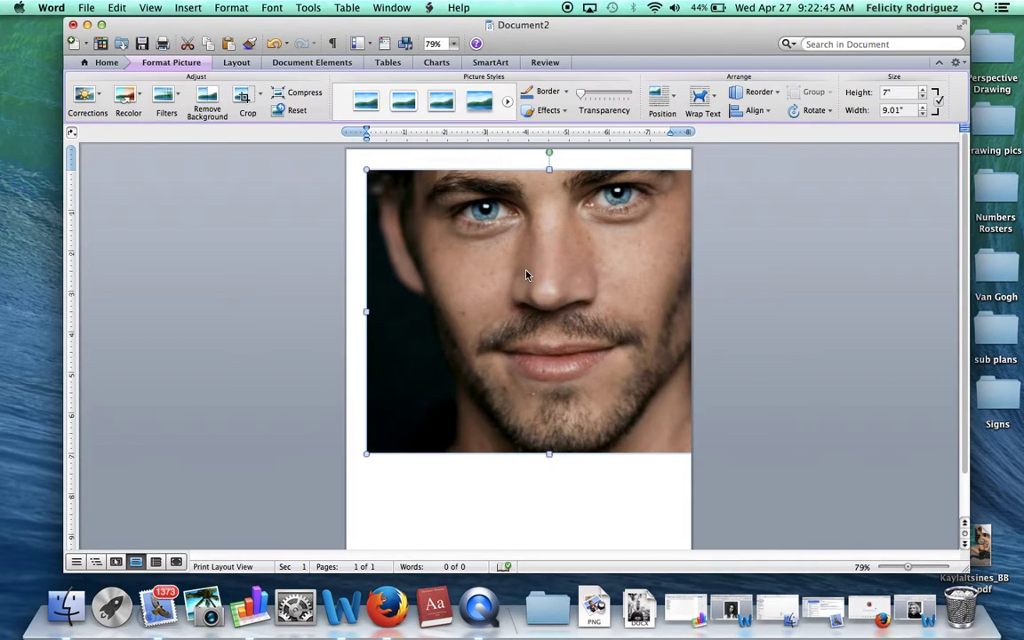
left_click(900, 95)
key("BackSpace")
key("BackSpace")
type("9")
key("Return")
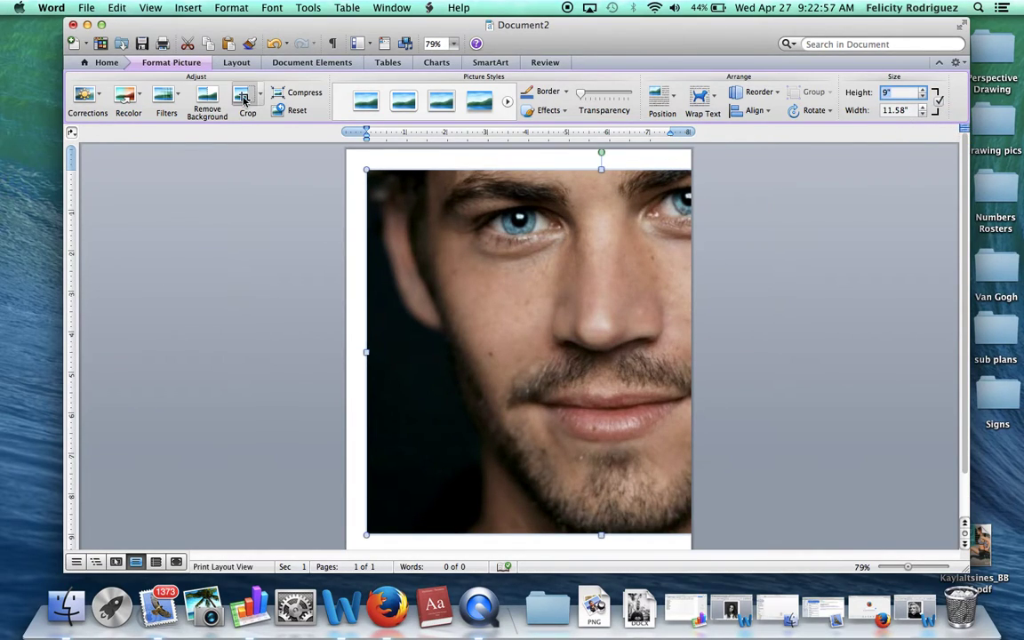
left_click(240, 96)
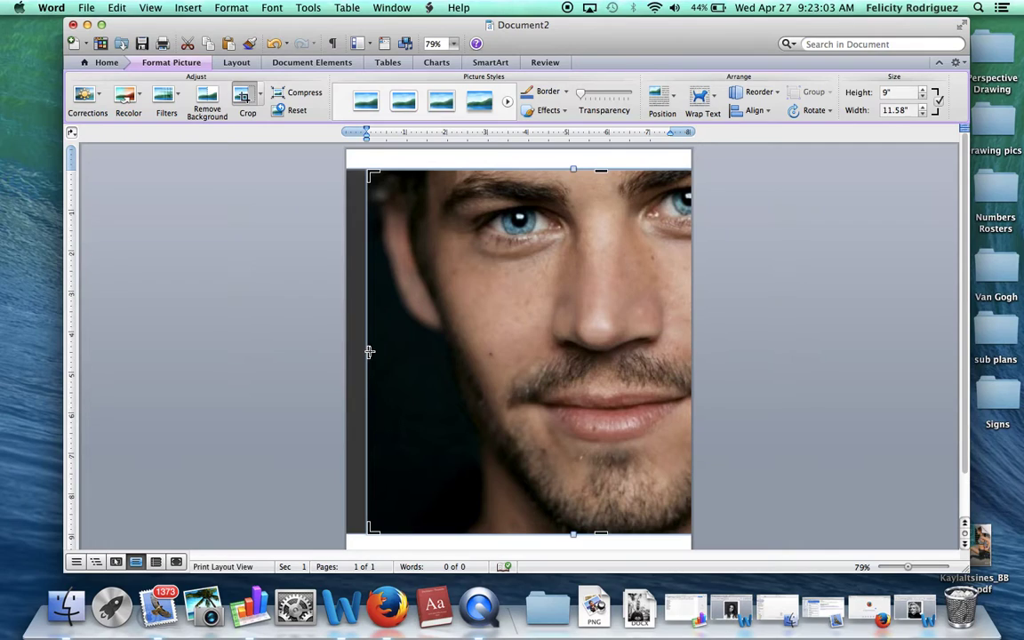
Step: Trim the photo's left side and recentre the face to get 9 by 7 inches, then reselect it
left_click_drag(369, 352, 552, 363)
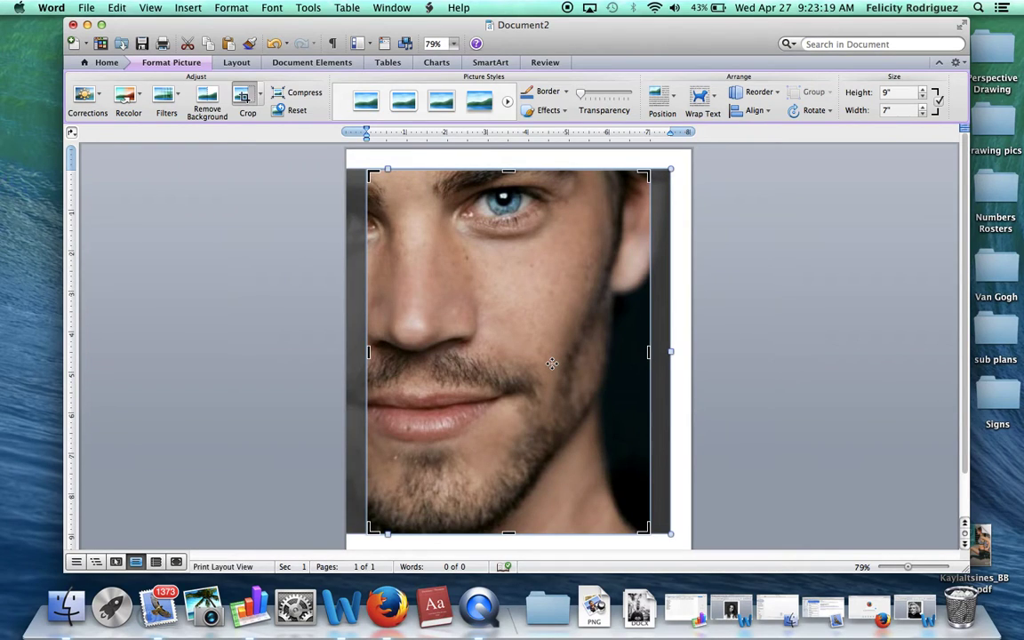
left_click_drag(552, 364, 637, 365)
key("Escape")
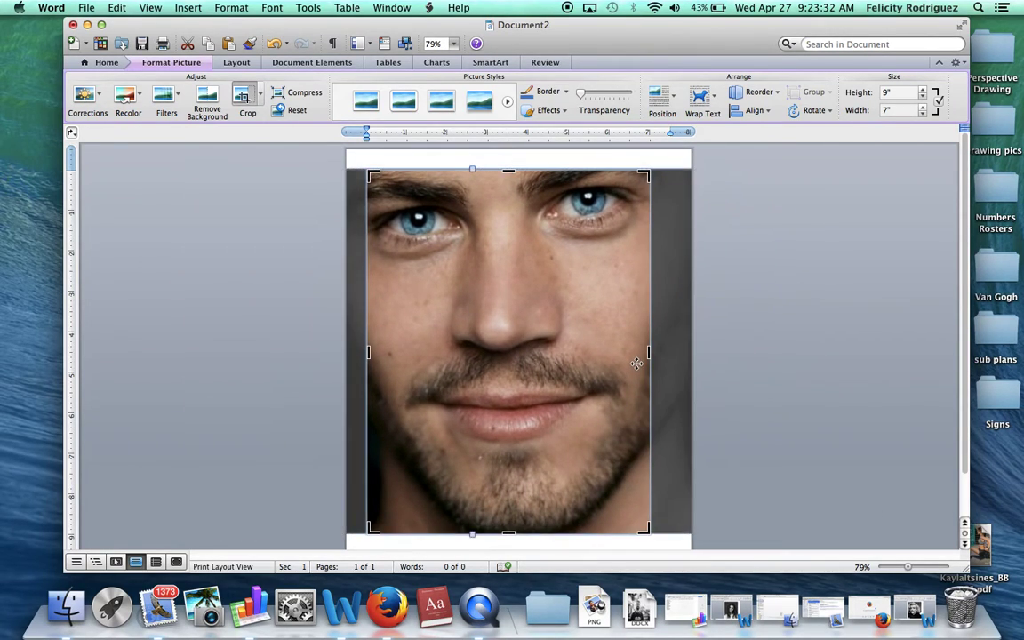
left_click(836, 312)
left_click(553, 315)
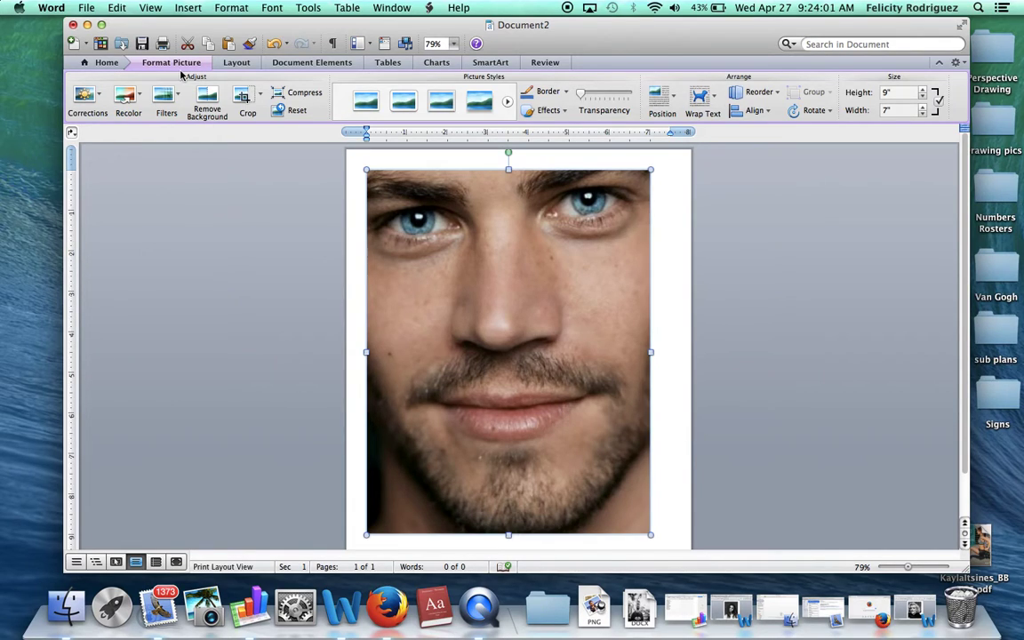
left_click(86, 8)
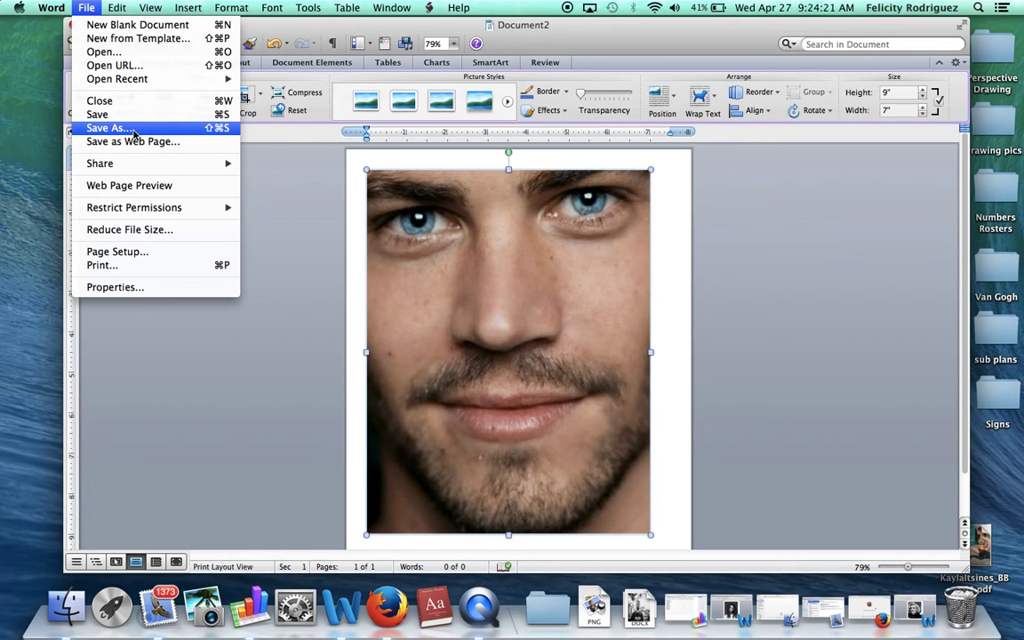
left_click(259, 195)
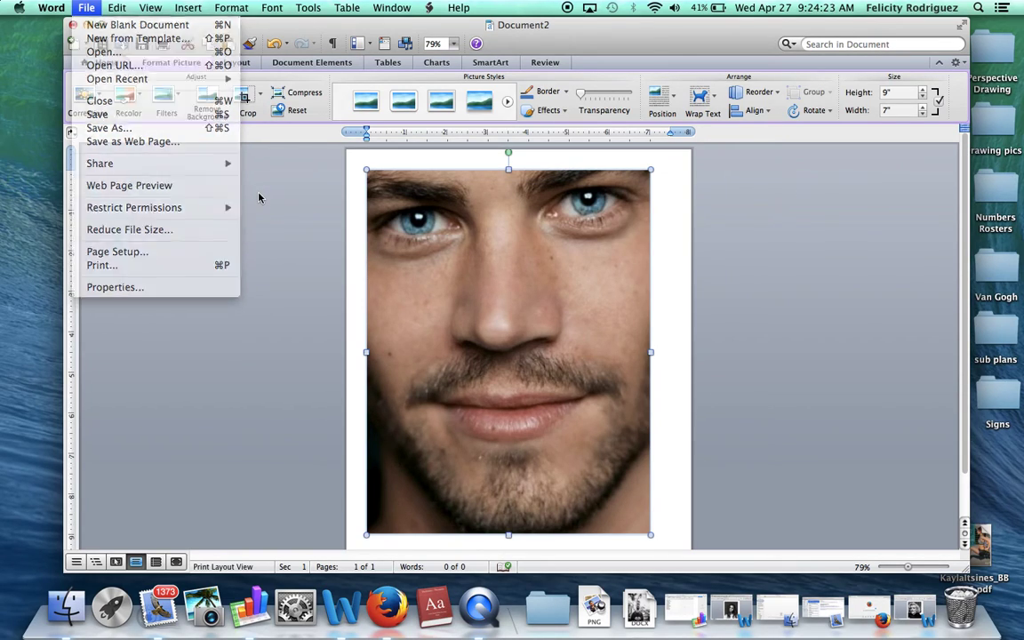